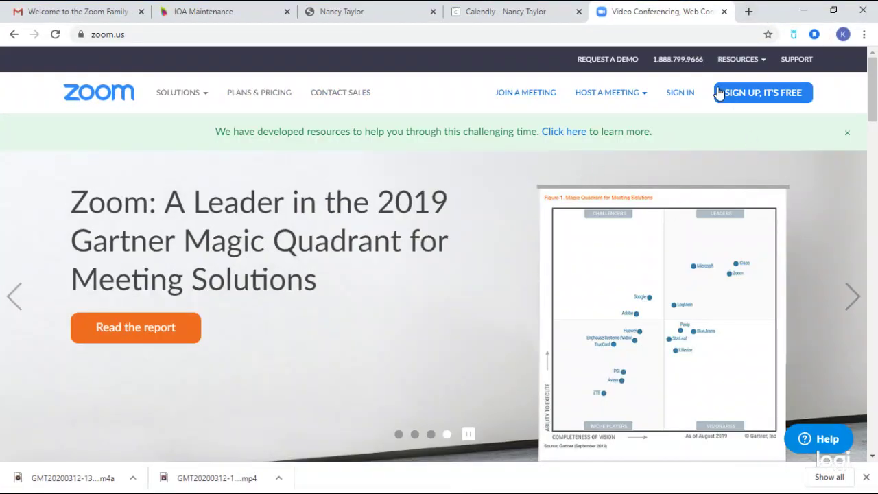
Leave the free sign-up form and switch to signing in to the existing account.
{"action": "mouse_move", "coordinate": [739, 59]}
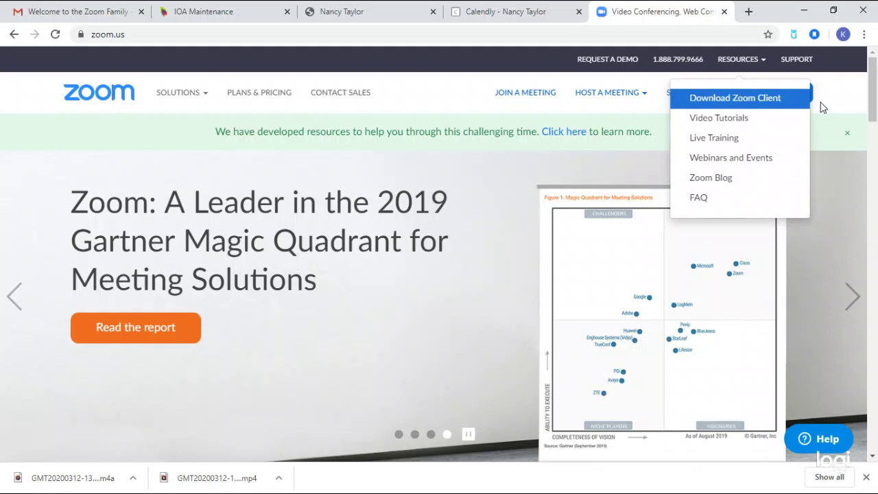
{"action": "left_click", "coordinate": [782, 99]}
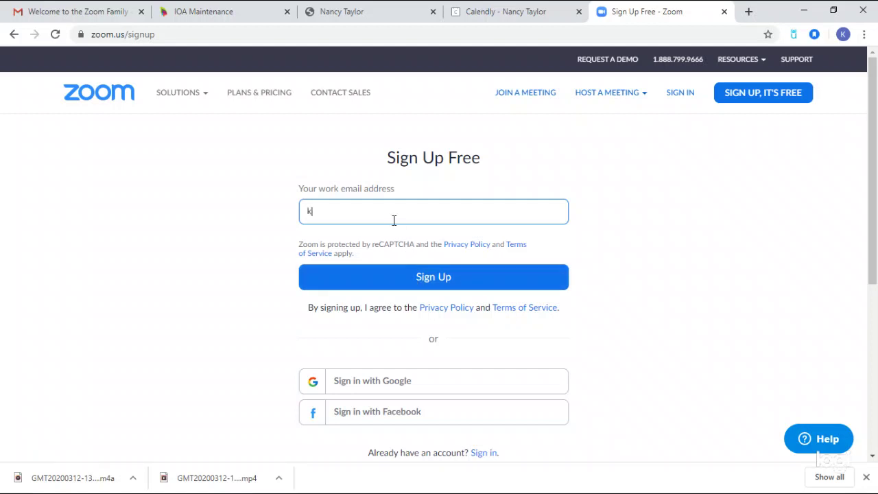
{"action": "type", "text": "kasi"}
{"action": "key", "text": "BackSpace"}
{"action": "key", "text": "BackSpace"}
{"action": "key", "text": "BackSpace"}
{"action": "key", "text": "BackSpace"}
{"action": "left_click", "coordinate": [680, 93]}
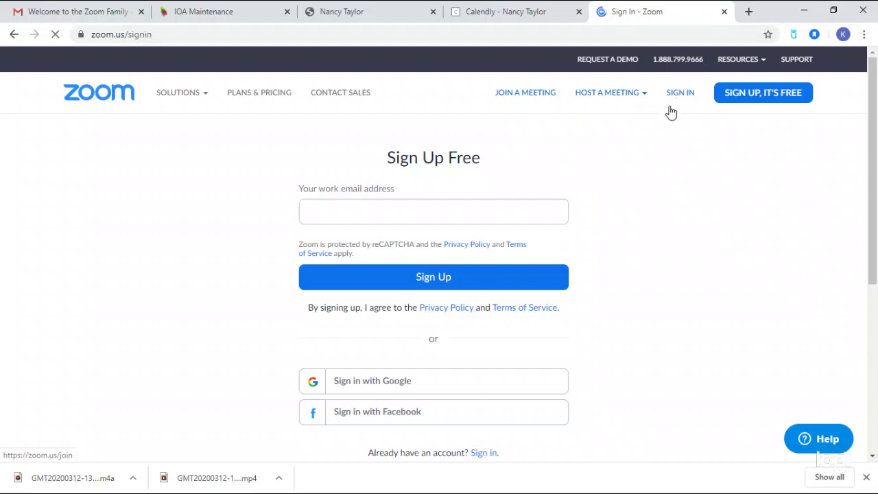
Sign in with the saved e-mail address and the account password.
{"action": "left_click", "coordinate": [350, 213]}
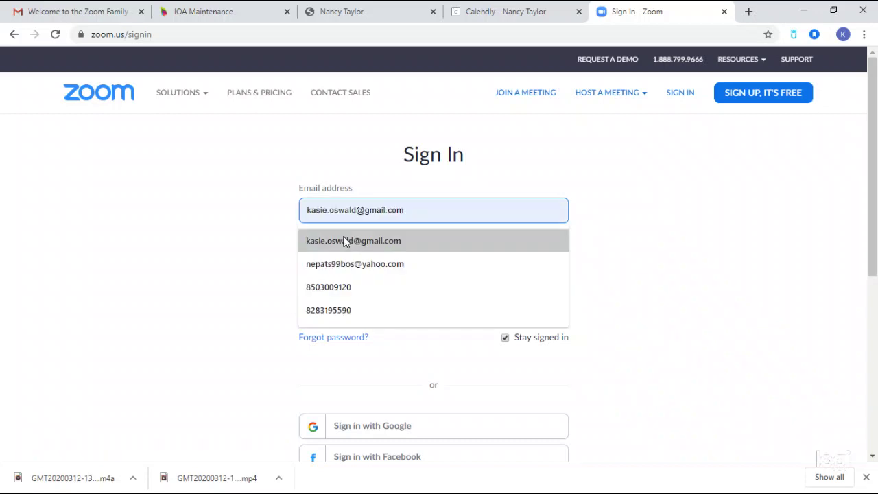
{"action": "left_click", "coordinate": [343, 240]}
{"action": "left_click", "coordinate": [350, 267]}
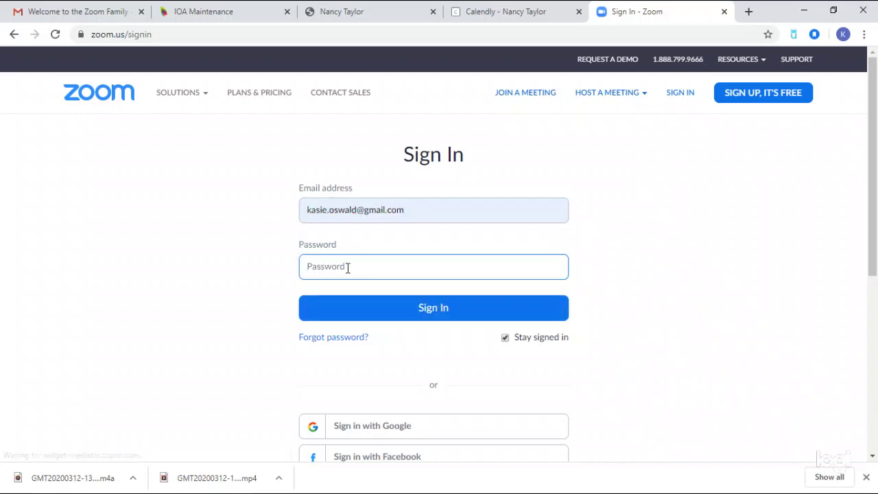
{"action": "type", "text": "****"}
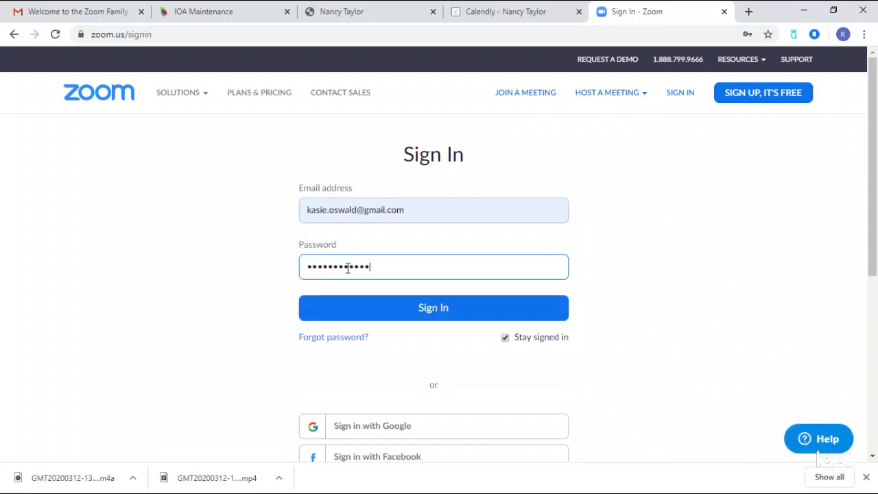
{"action": "key", "text": "Return"}
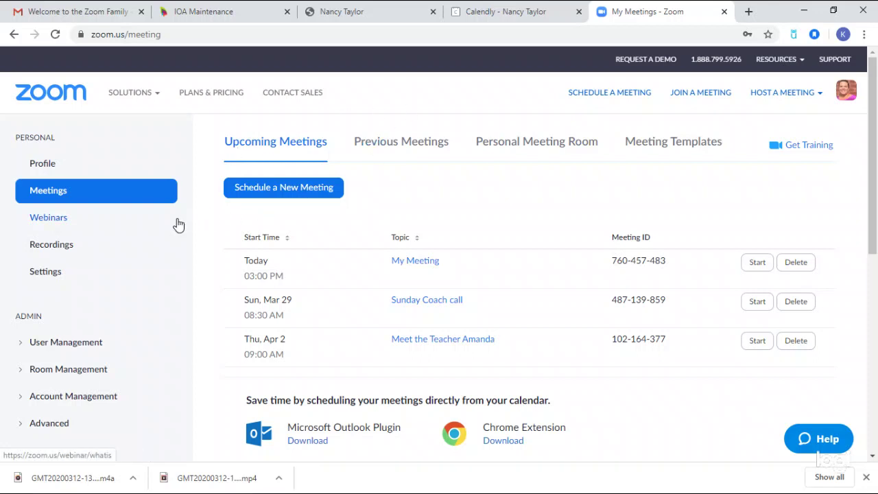
View the My Profile page from the home page, then begin scheduling a new meeting.
{"action": "left_click", "coordinate": [58, 96]}
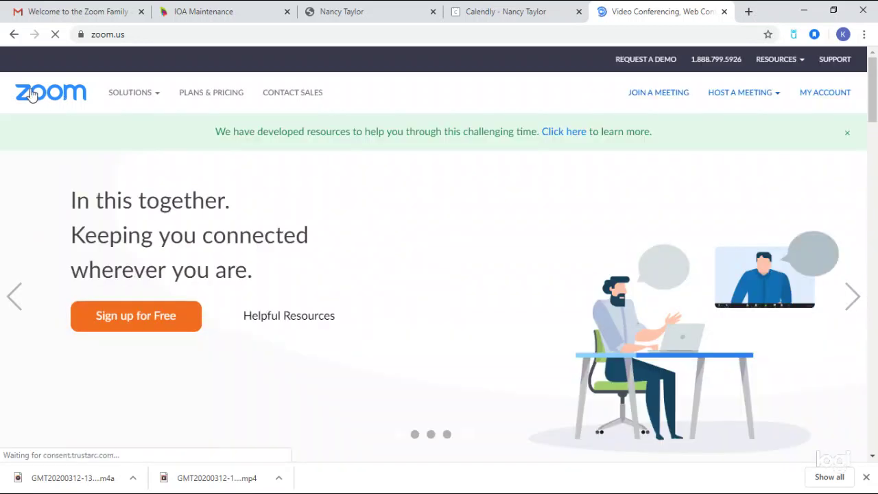
{"action": "left_click", "coordinate": [825, 94]}
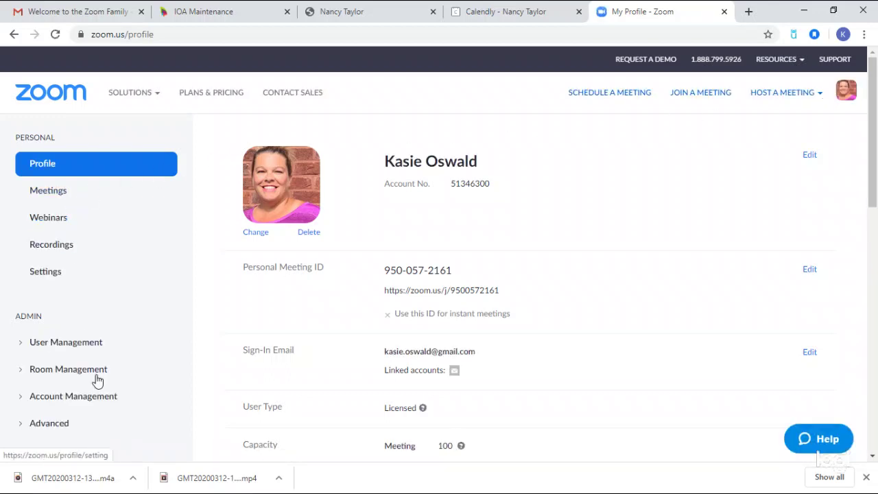
{"action": "mouse_move", "coordinate": [134, 92]}
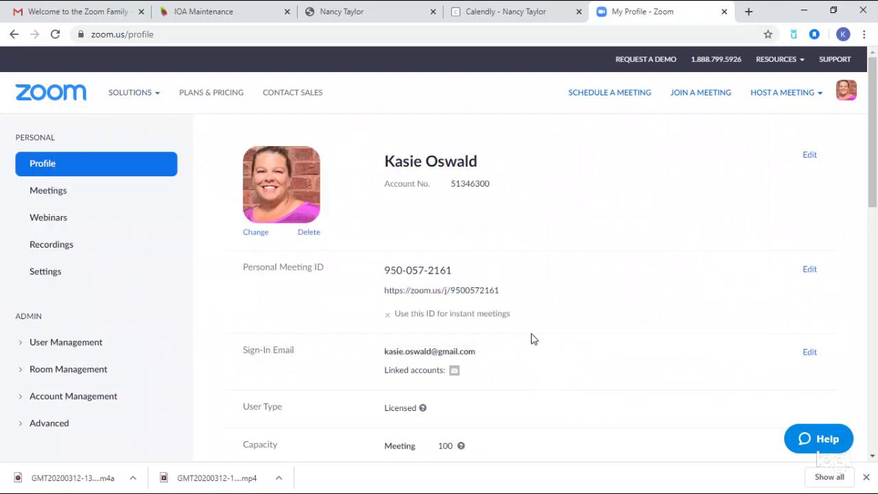
{"action": "left_click", "coordinate": [613, 96]}
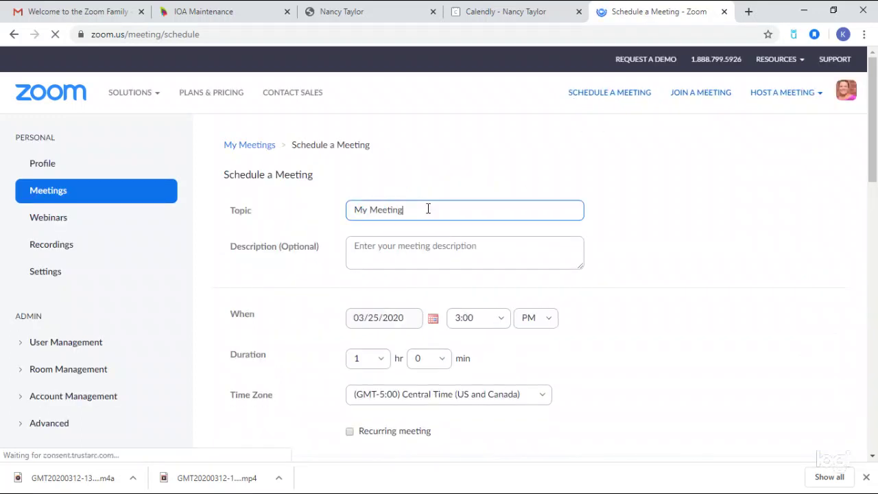
Replace the default My Meeting topic with 'YT live from Zoom'.
{"action": "left_click_drag", "start_coordinate": [421, 212], "coordinate": [309, 218]}
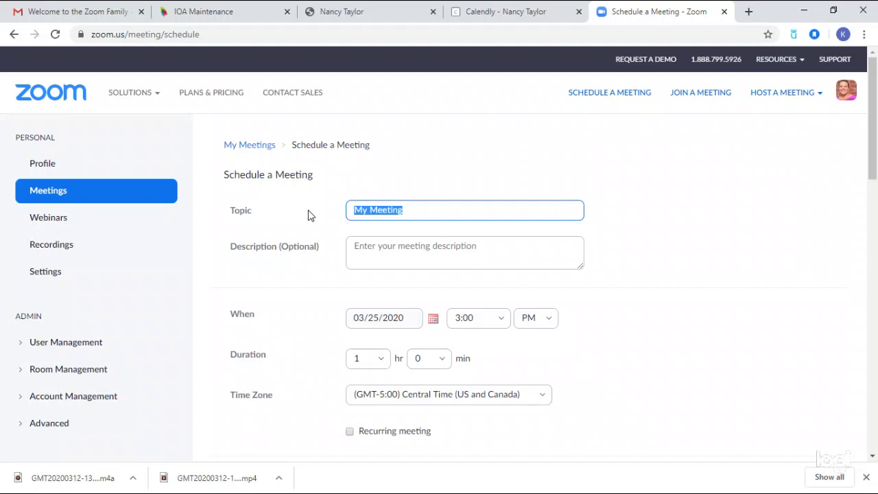
{"action": "type", "text": "YT I"}
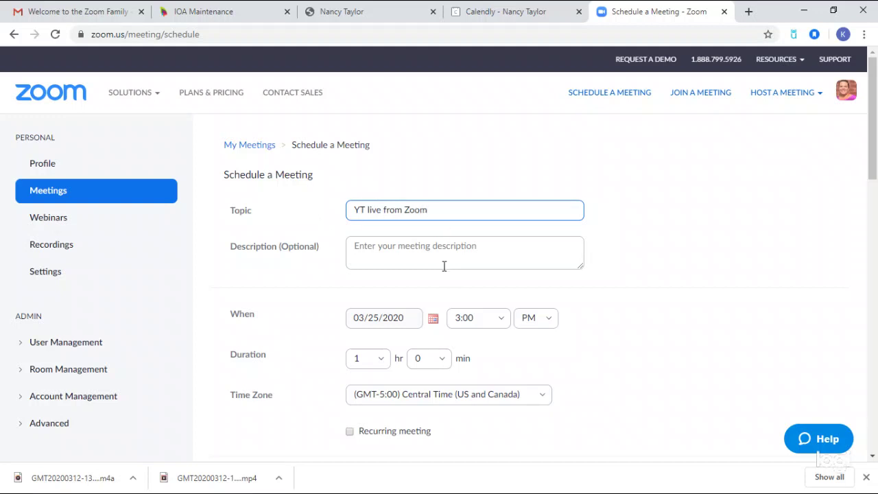
{"action": "scroll", "coordinate": [444, 266], "scroll_direction": "down", "scroll_amount": 2}
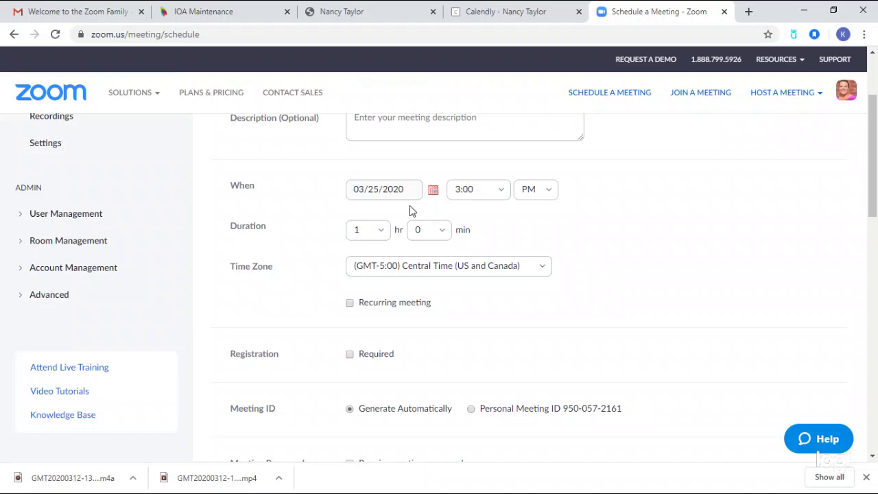
Review the meeting options, including automatic local recording, and save the Mar 25, 2020 meeting.
{"action": "left_click", "coordinate": [521, 188]}
{"action": "scroll", "coordinate": [478, 335], "scroll_direction": "down", "scroll_amount": 2}
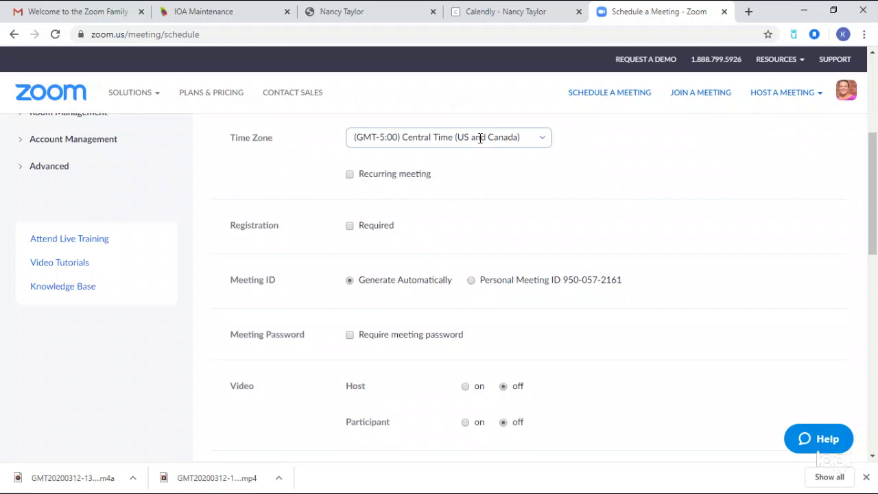
{"action": "scroll", "coordinate": [429, 199], "scroll_direction": "down", "scroll_amount": 2}
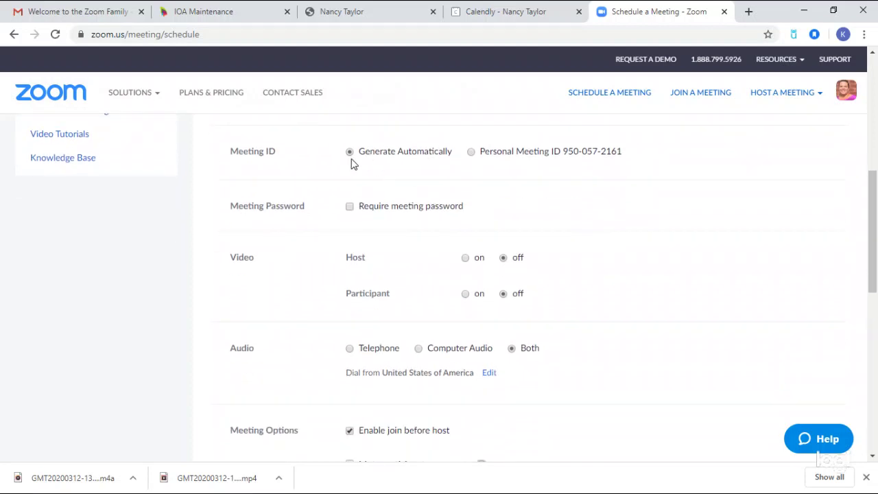
{"action": "scroll", "coordinate": [366, 157], "scroll_direction": "up", "scroll_amount": 1}
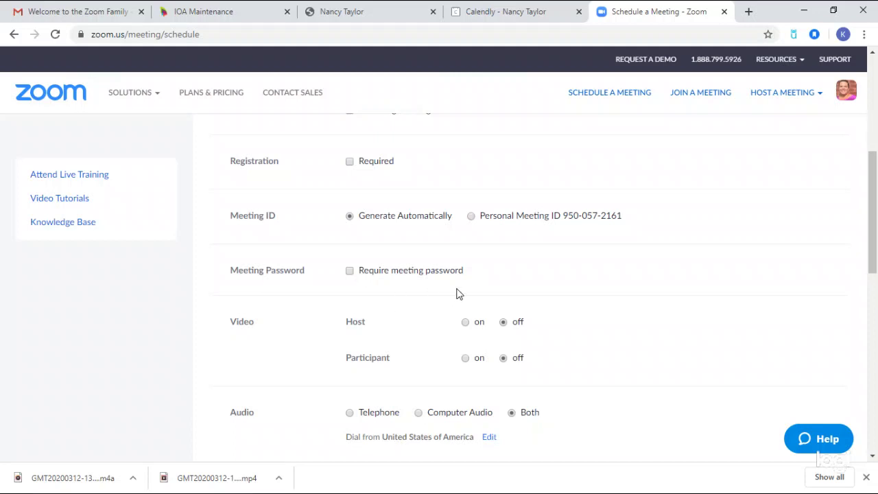
{"action": "scroll", "coordinate": [626, 311], "scroll_direction": "down", "scroll_amount": 3}
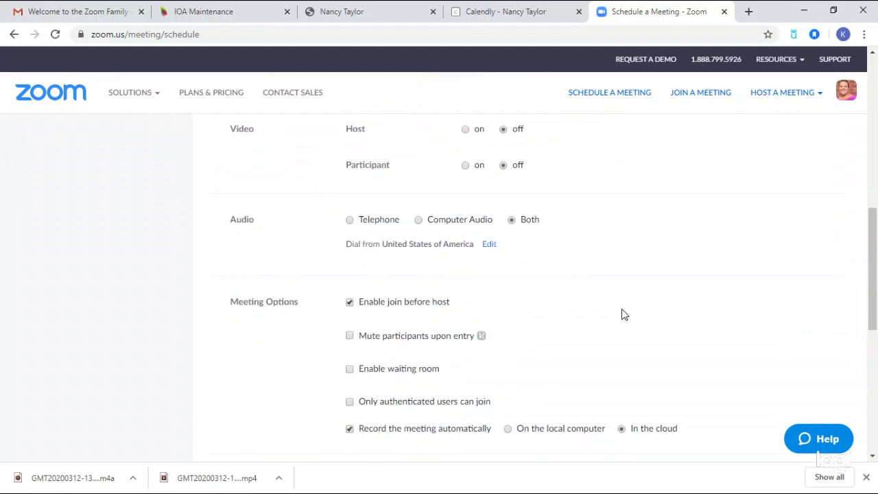
{"action": "scroll", "coordinate": [610, 302], "scroll_direction": "up", "scroll_amount": 2}
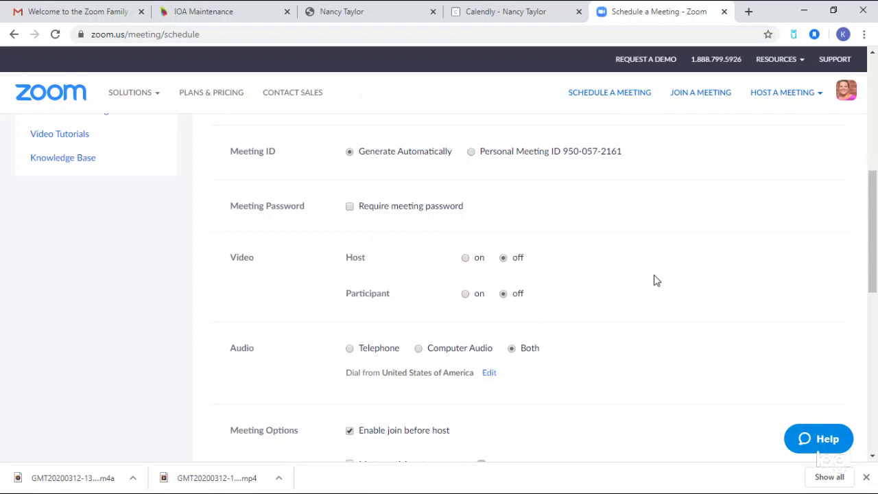
{"action": "scroll", "coordinate": [654, 280], "scroll_direction": "down", "scroll_amount": 4}
{"action": "scroll", "coordinate": [655, 277], "scroll_direction": "up", "scroll_amount": 2}
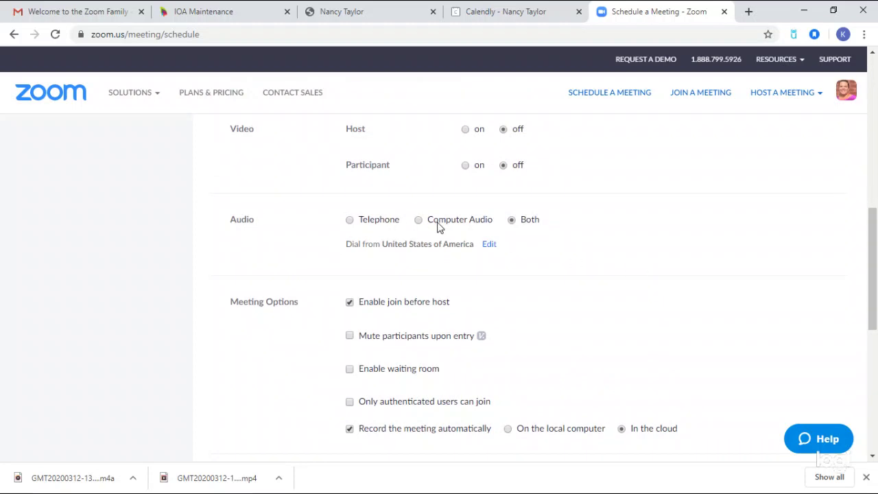
{"action": "scroll", "coordinate": [515, 230], "scroll_direction": "down", "scroll_amount": 2}
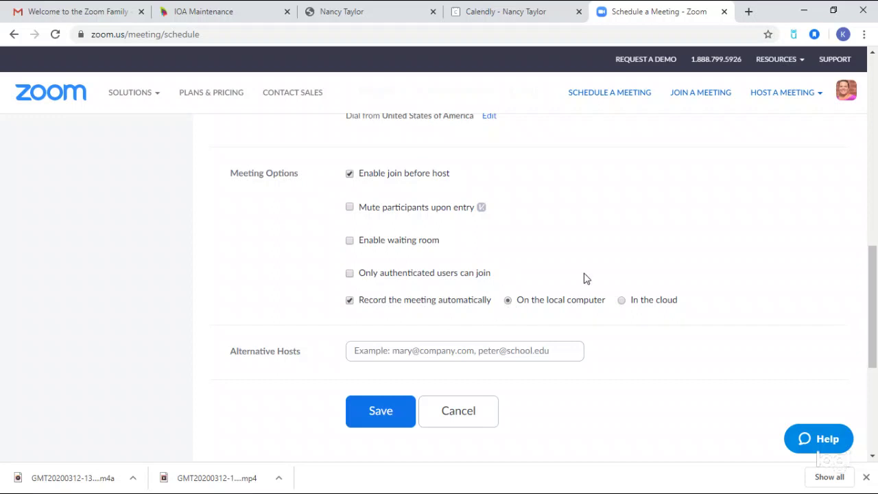
{"action": "left_click", "coordinate": [385, 410]}
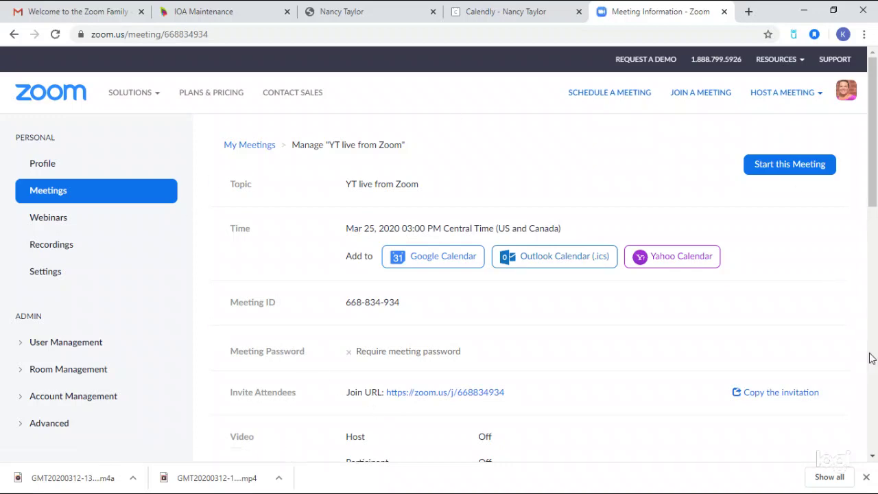
Copy the full meeting invitation to the clipboard and close the invitation window.
{"action": "left_click", "coordinate": [778, 393]}
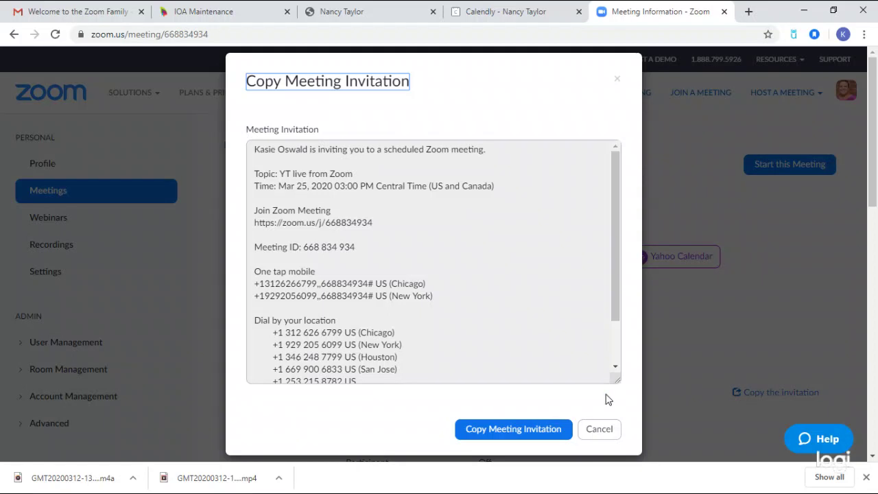
{"action": "left_click", "coordinate": [539, 436]}
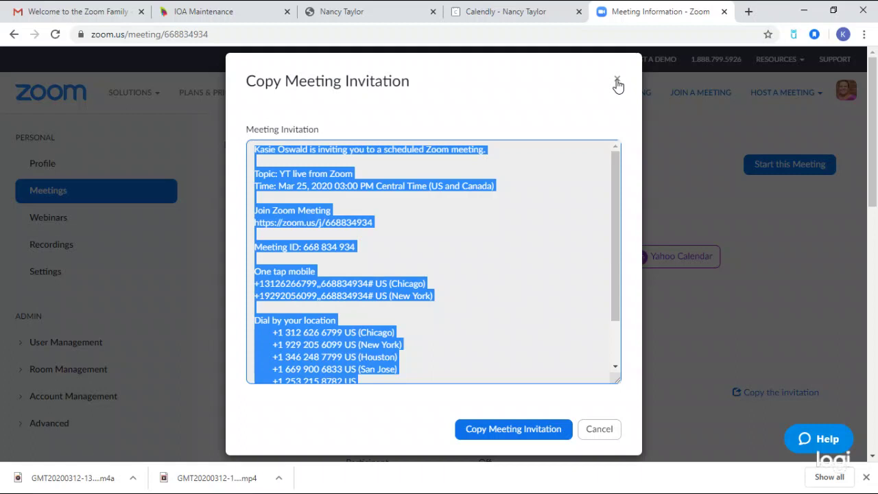
{"action": "left_click", "coordinate": [617, 82]}
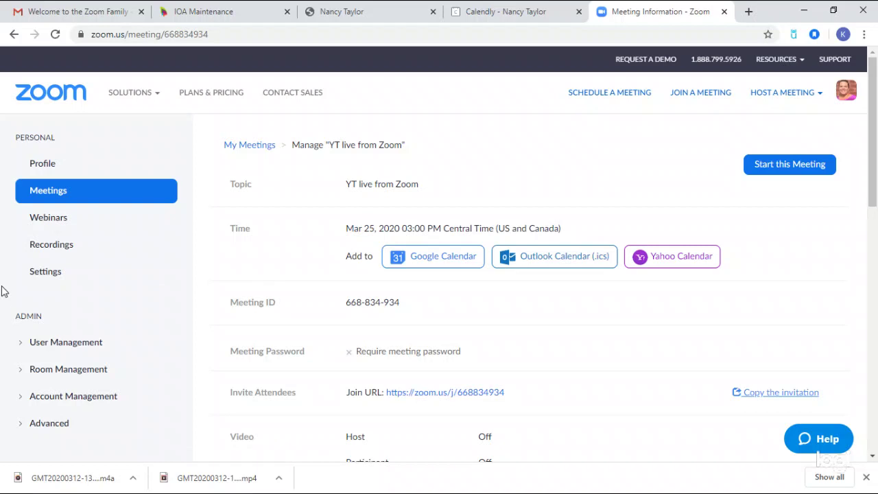
Check the YT live from Zoom meeting details, then start that meeting.
{"action": "left_click", "coordinate": [56, 196]}
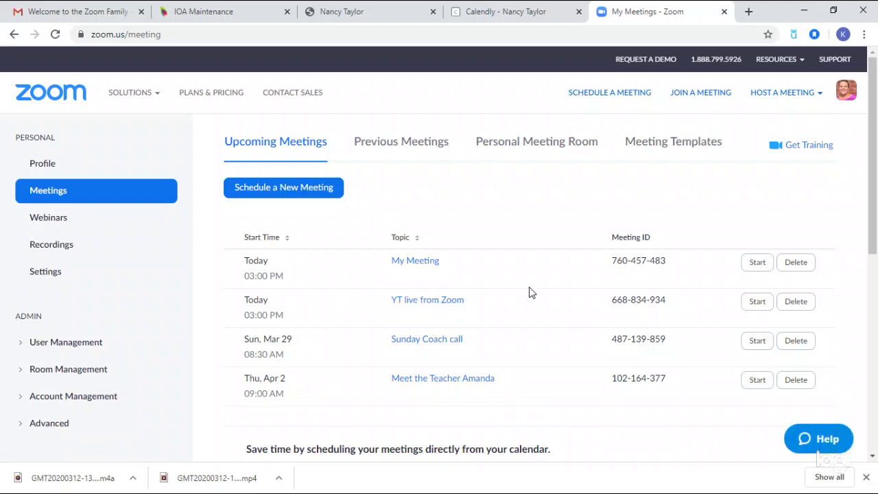
{"action": "left_click", "coordinate": [423, 305]}
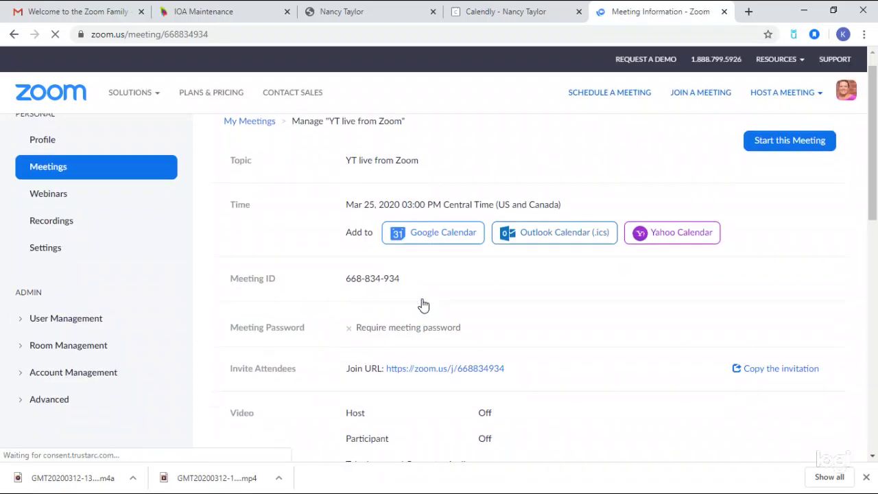
{"action": "scroll", "coordinate": [422, 302], "scroll_direction": "down", "scroll_amount": 10}
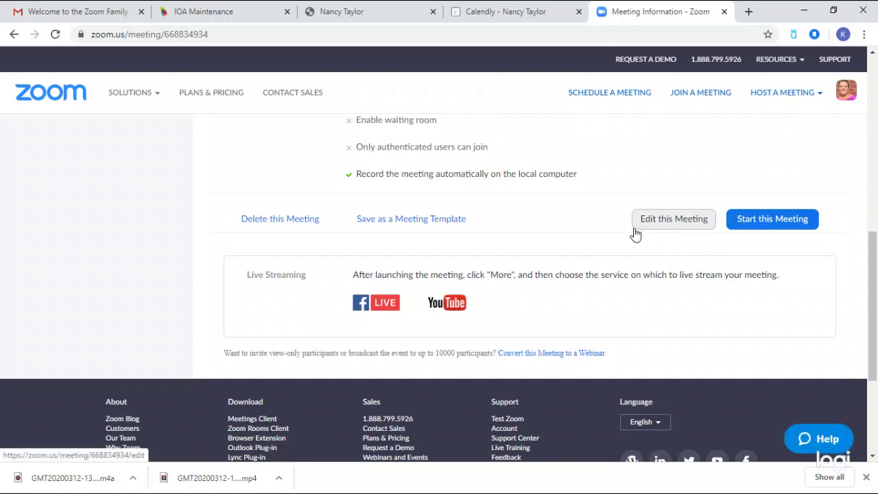
{"action": "scroll", "coordinate": [739, 244], "scroll_direction": "up", "scroll_amount": 10}
{"action": "scroll", "coordinate": [738, 243], "scroll_direction": "up", "scroll_amount": 1}
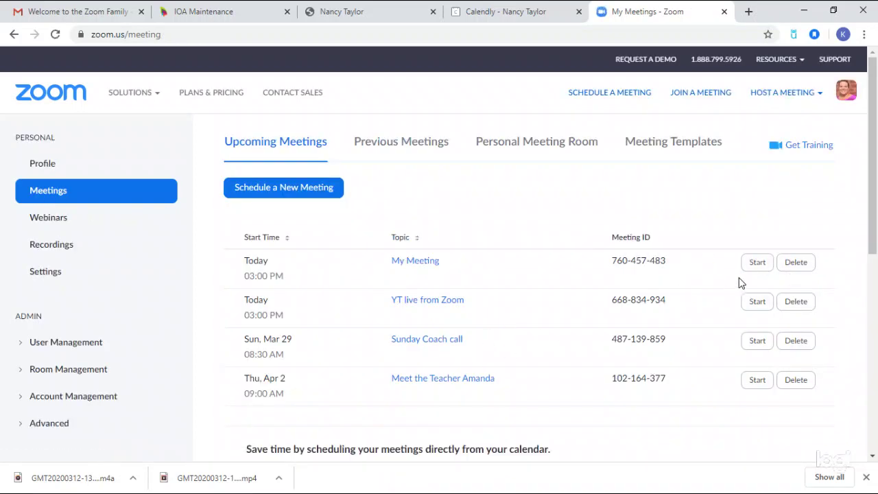
{"action": "left_click", "coordinate": [757, 306]}
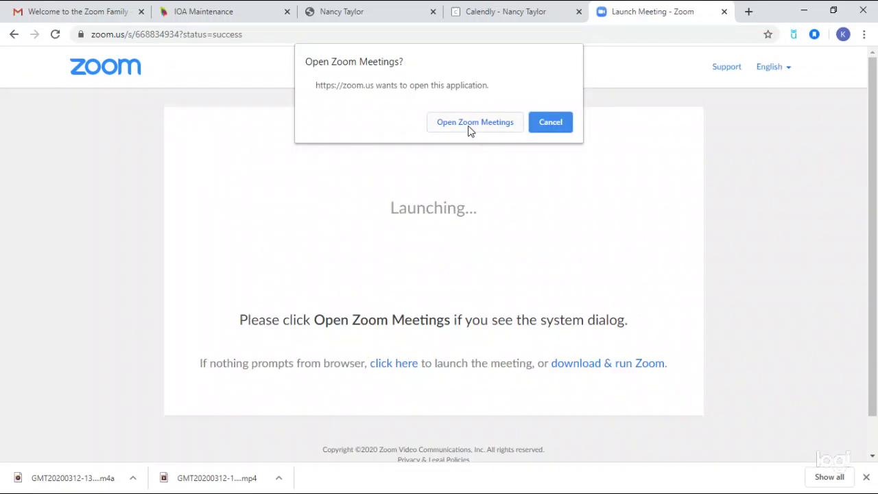
Launch the Zoom desktop app, join with computer audio and turn on the camera.
{"action": "left_click", "coordinate": [470, 123]}
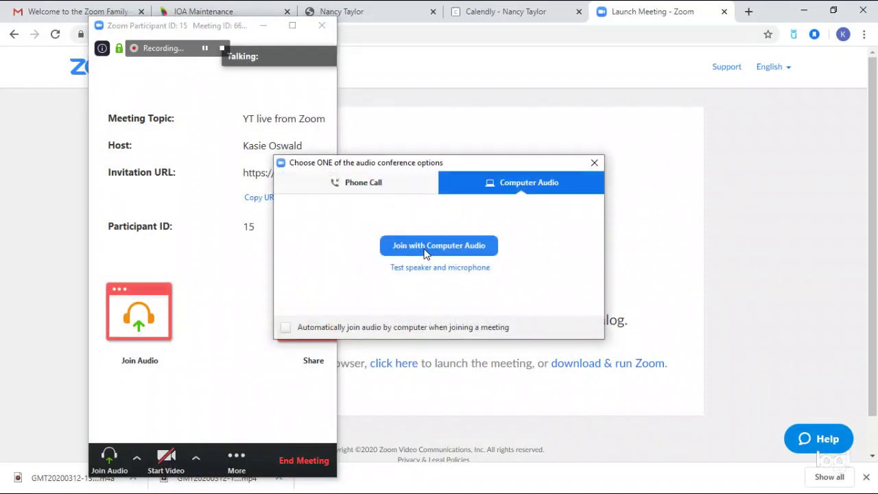
{"action": "left_click", "coordinate": [425, 248]}
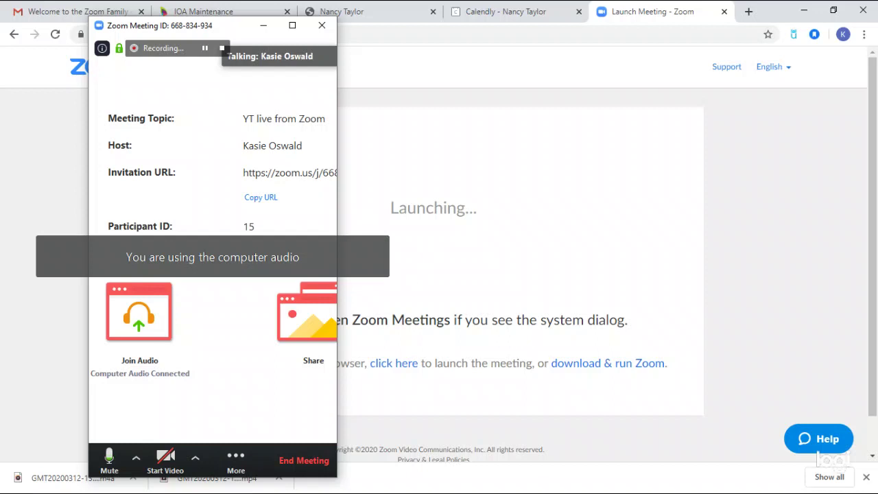
{"action": "left_click", "coordinate": [162, 458]}
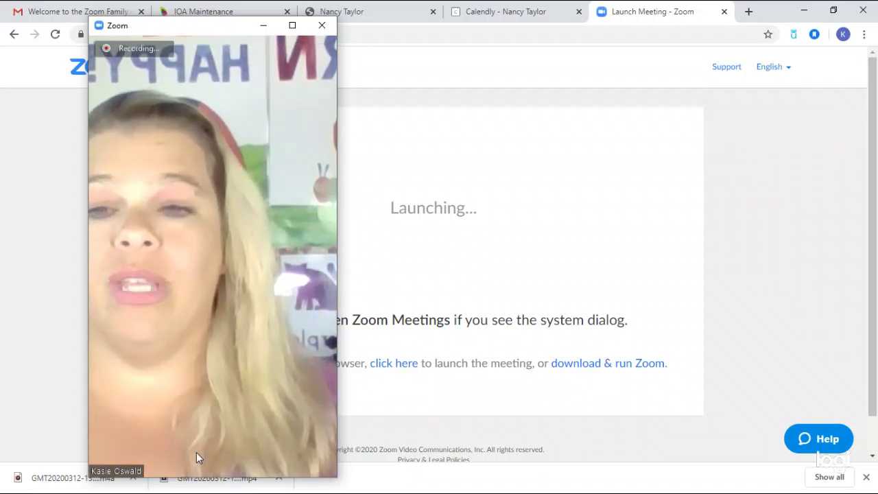
Maximize the meeting window and choose Live on YouTube from the More menu.
{"action": "left_click", "coordinate": [283, 27]}
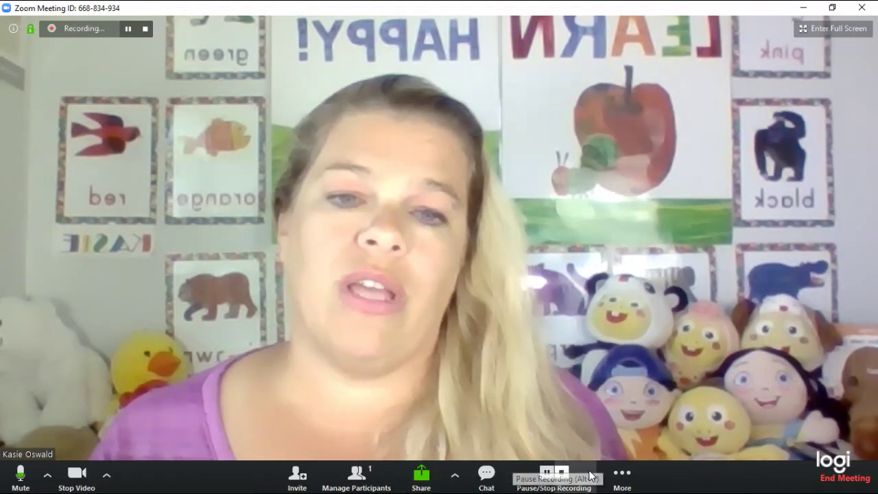
{"action": "left_click", "coordinate": [629, 482]}
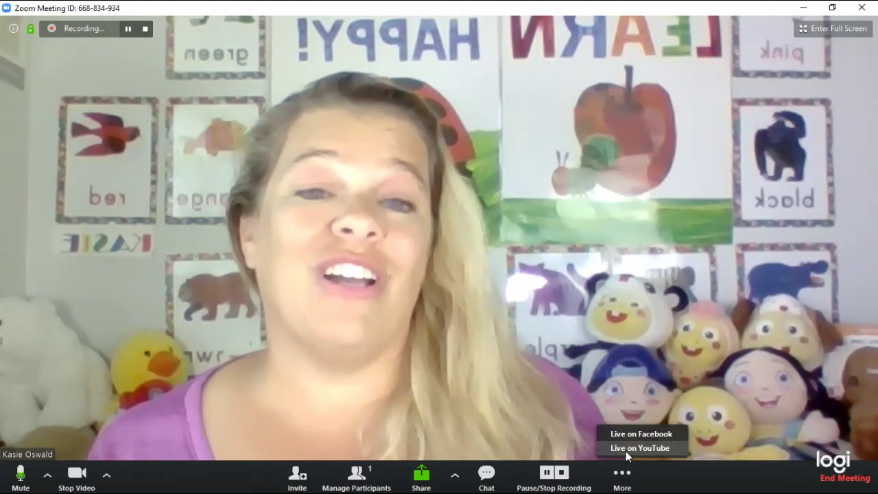
{"action": "left_click", "coordinate": [626, 448]}
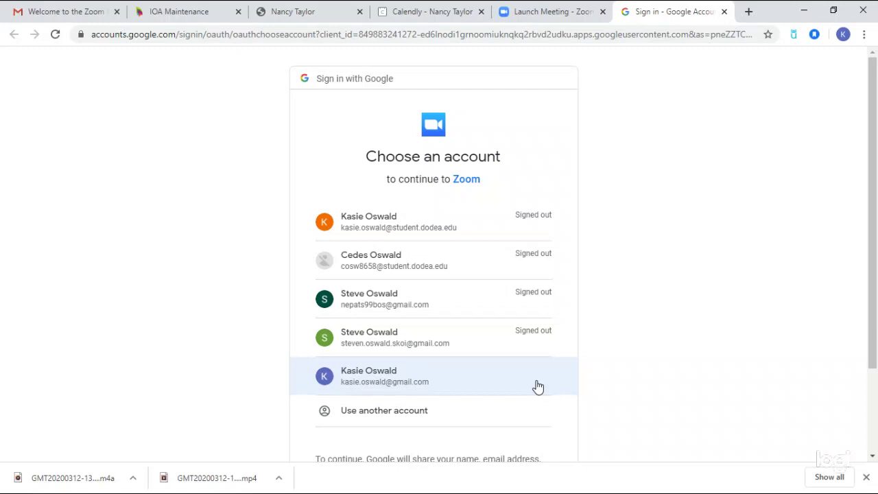
Connect the YouTube channel brand account through the personal Google account.
{"action": "left_click", "coordinate": [427, 382]}
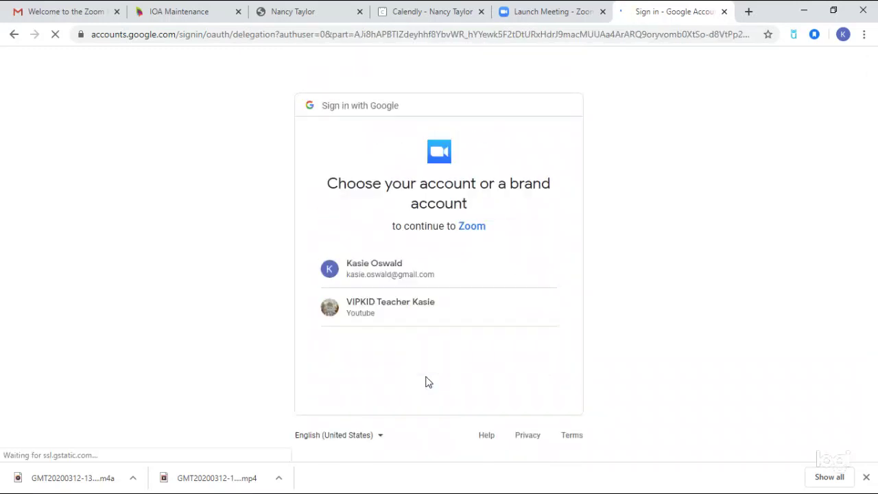
{"action": "left_click", "coordinate": [410, 312]}
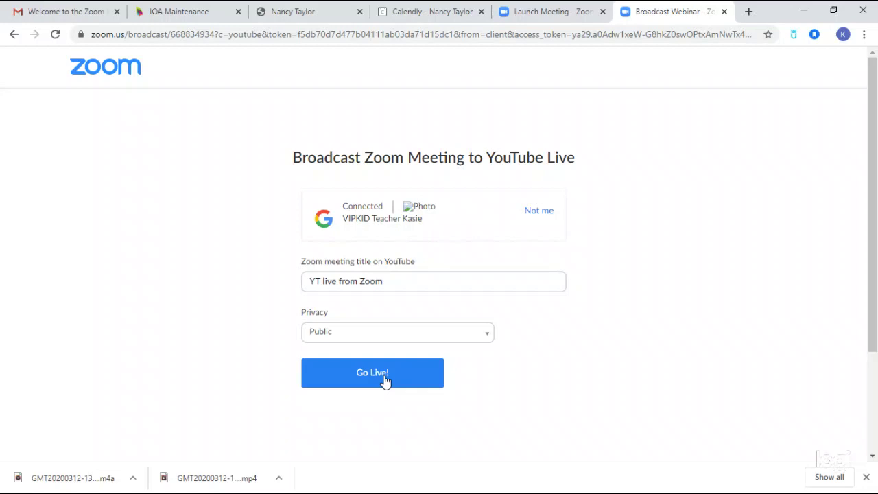
Go live on YouTube, close the YouTube tab and return to the meeting window.
{"action": "left_click", "coordinate": [385, 381]}
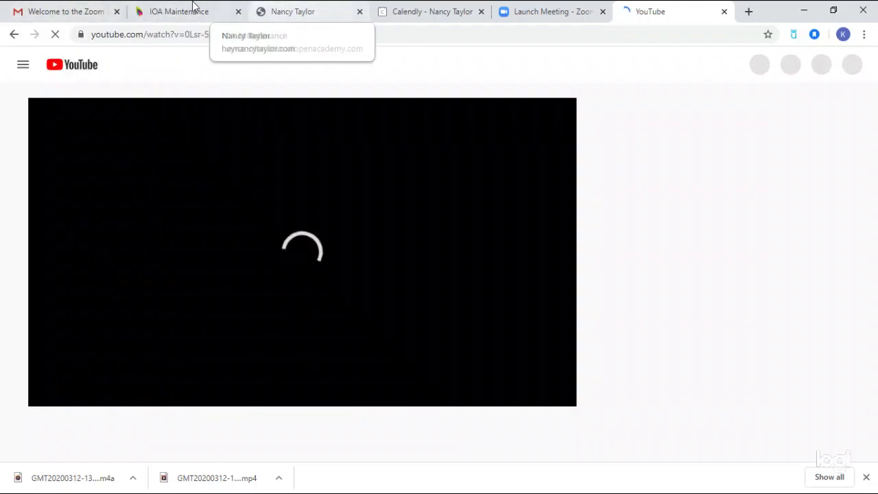
{"action": "left_click", "coordinate": [724, 11]}
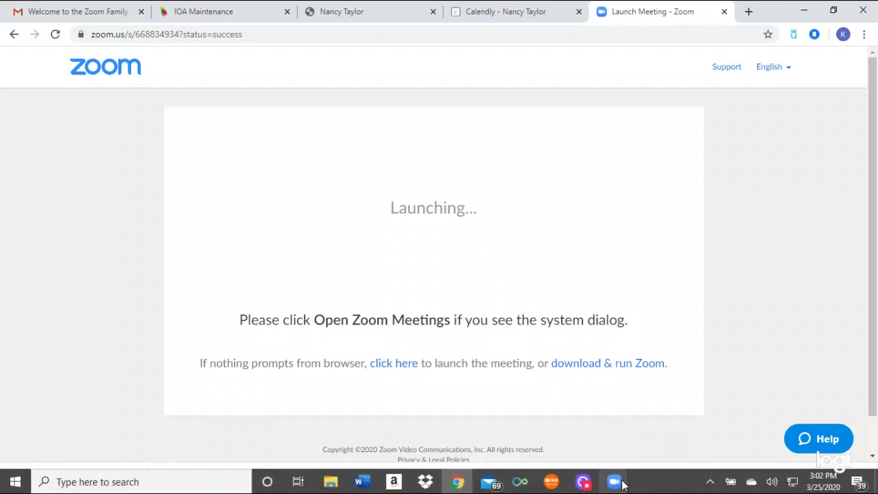
{"action": "mouse_move", "coordinate": [621, 483]}
{"action": "left_click", "coordinate": [649, 421]}
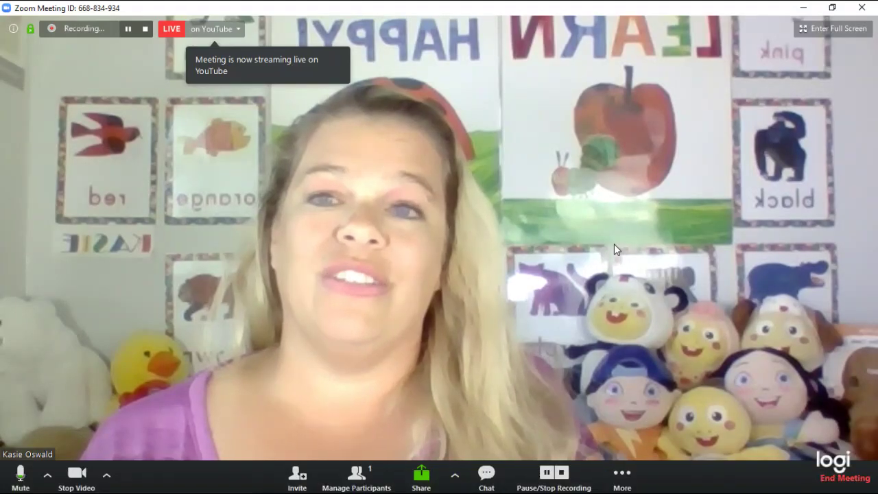